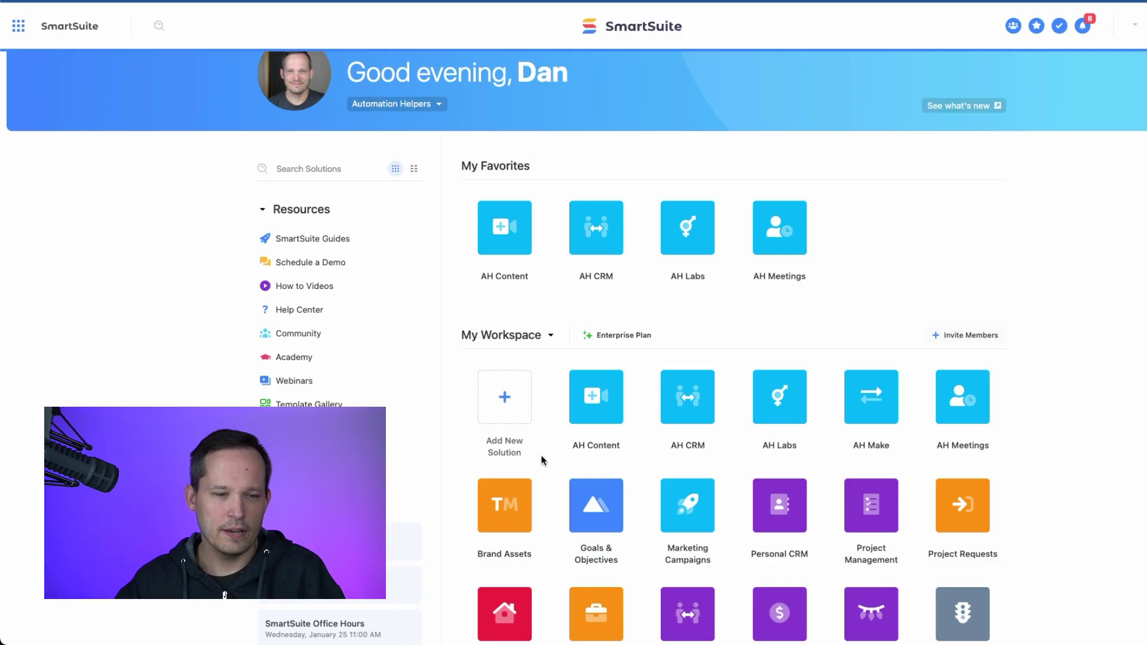
- Open the Brand Assets solution's public sharing settings, with sharing still switched off
left_click(519, 508)
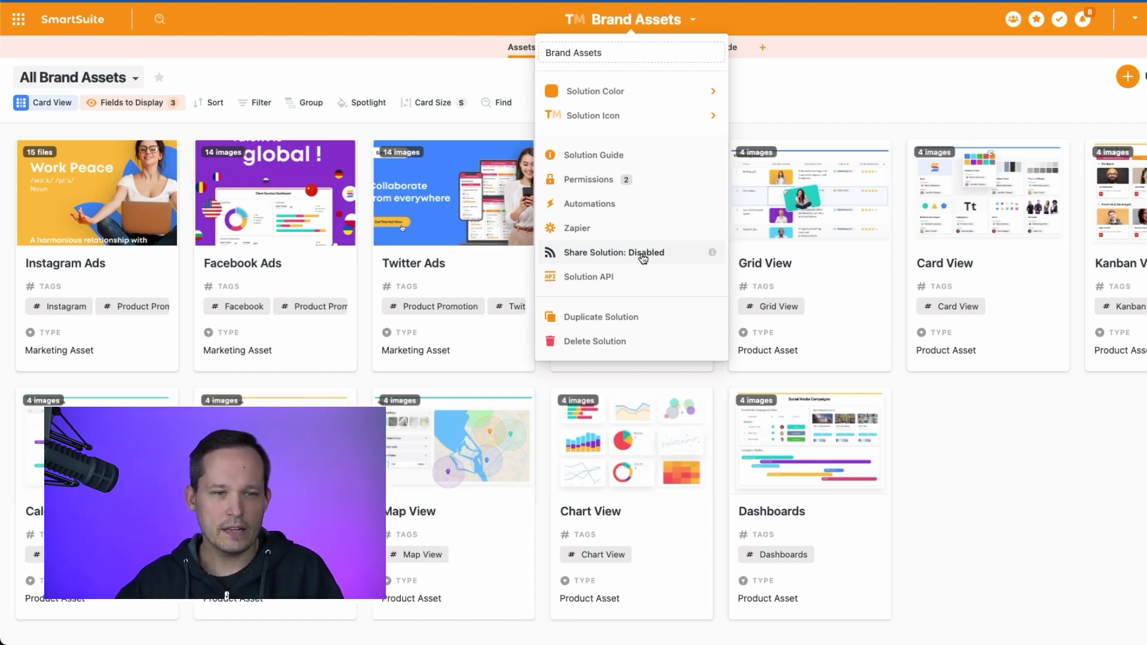
left_click(643, 258)
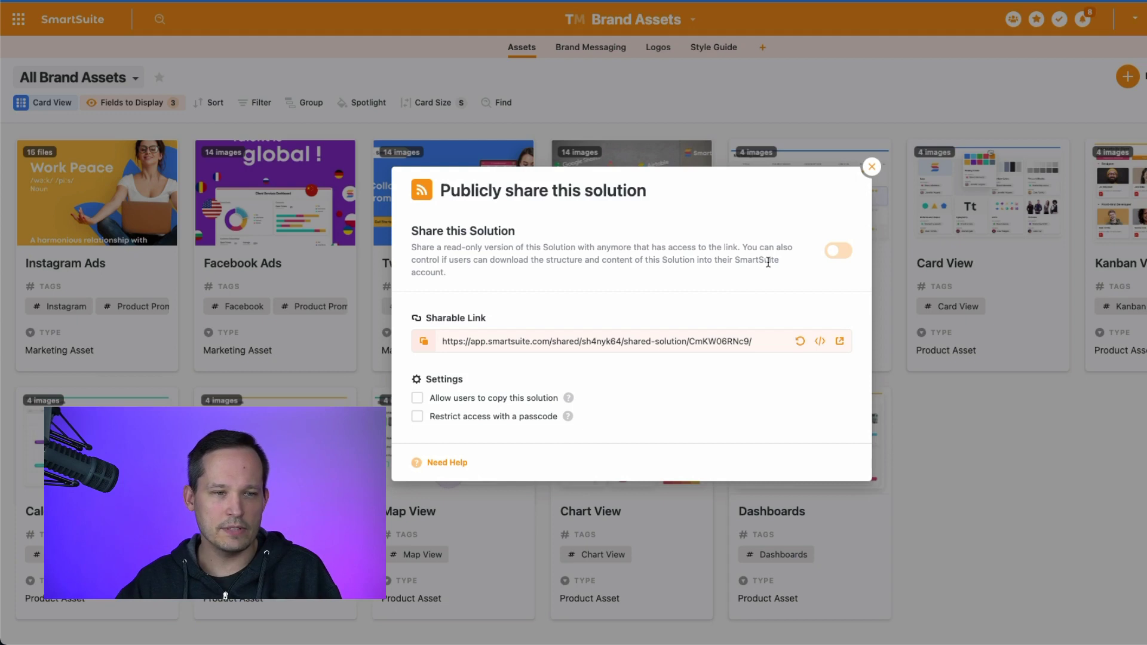
- Turn on public sharing for Brand Assets and copy its sharable link
left_click(838, 252)
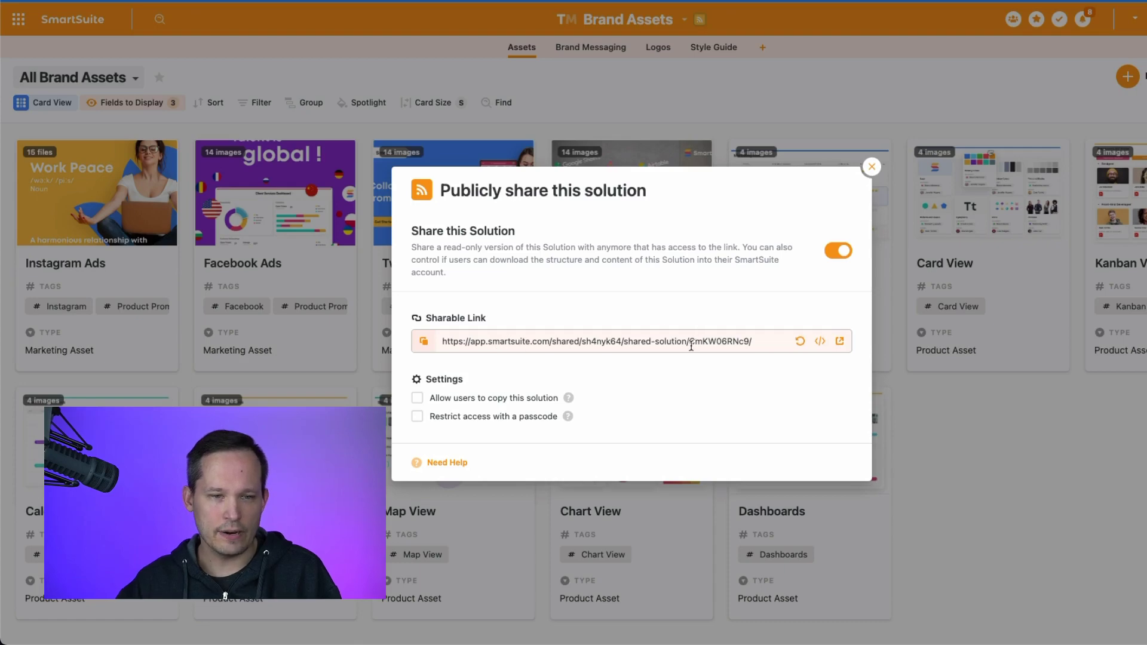
left_click_drag(691, 346, 745, 337)
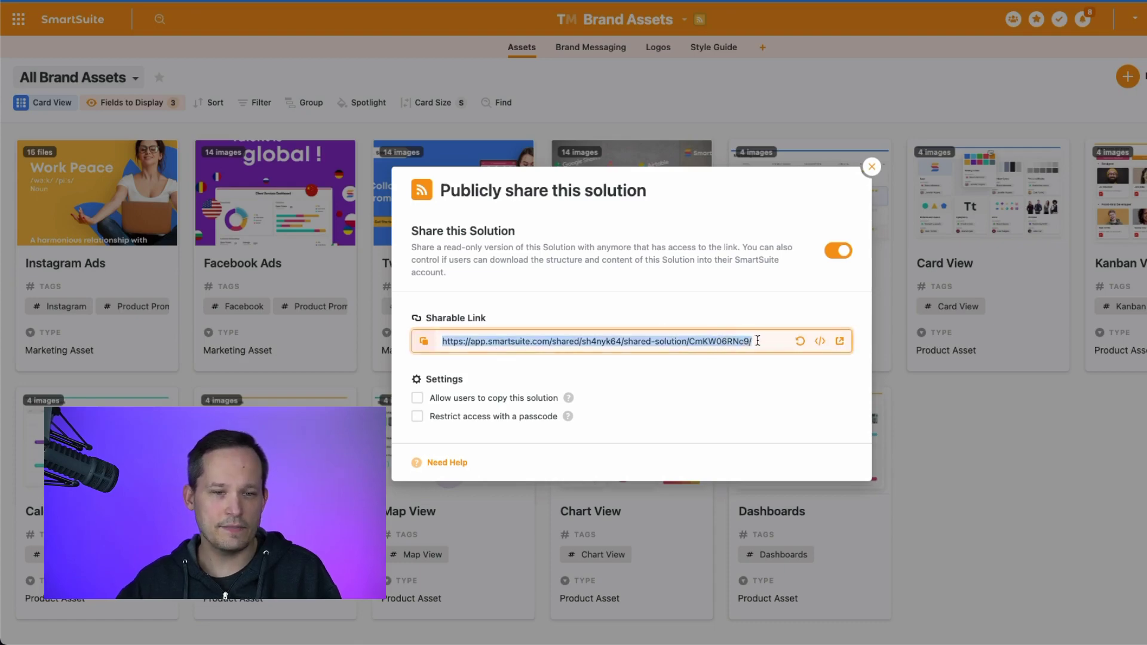
left_click(749, 345)
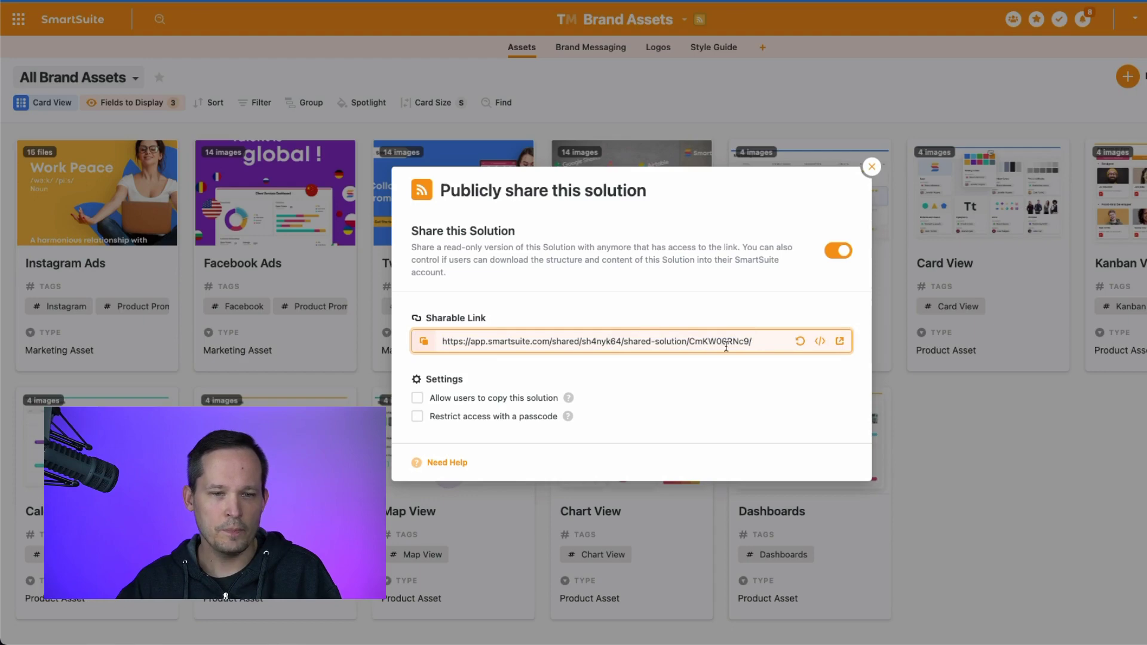
left_click(425, 346)
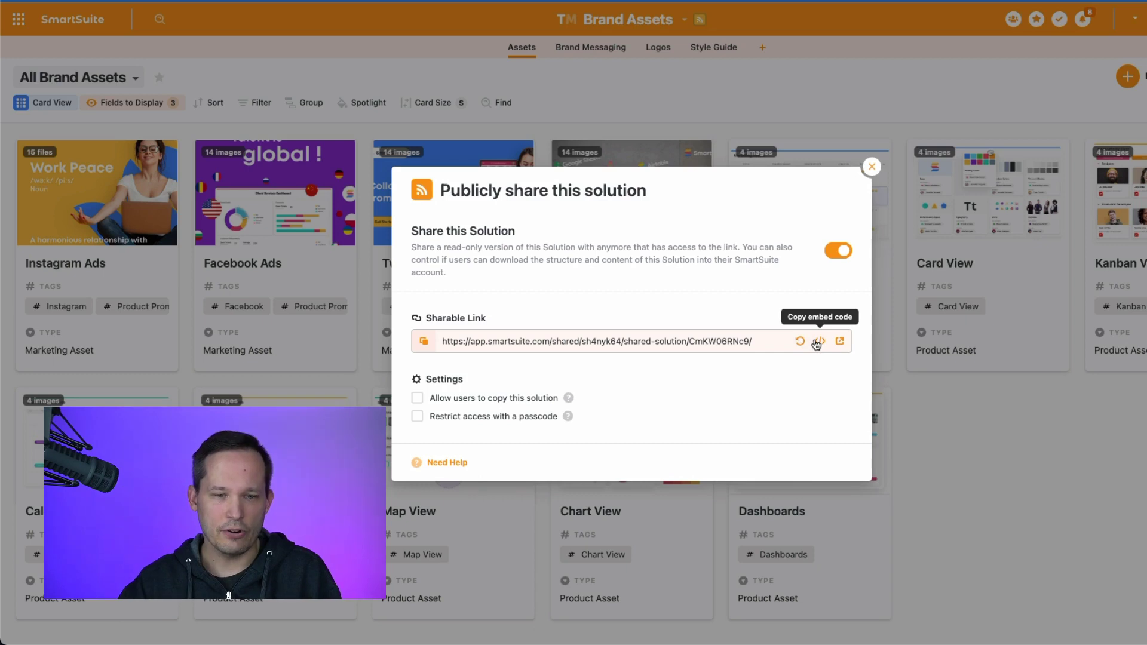
- Preview the shared link and confirm the Elevator Pitch record in Brand Messaging can't be edited
left_click(840, 341)
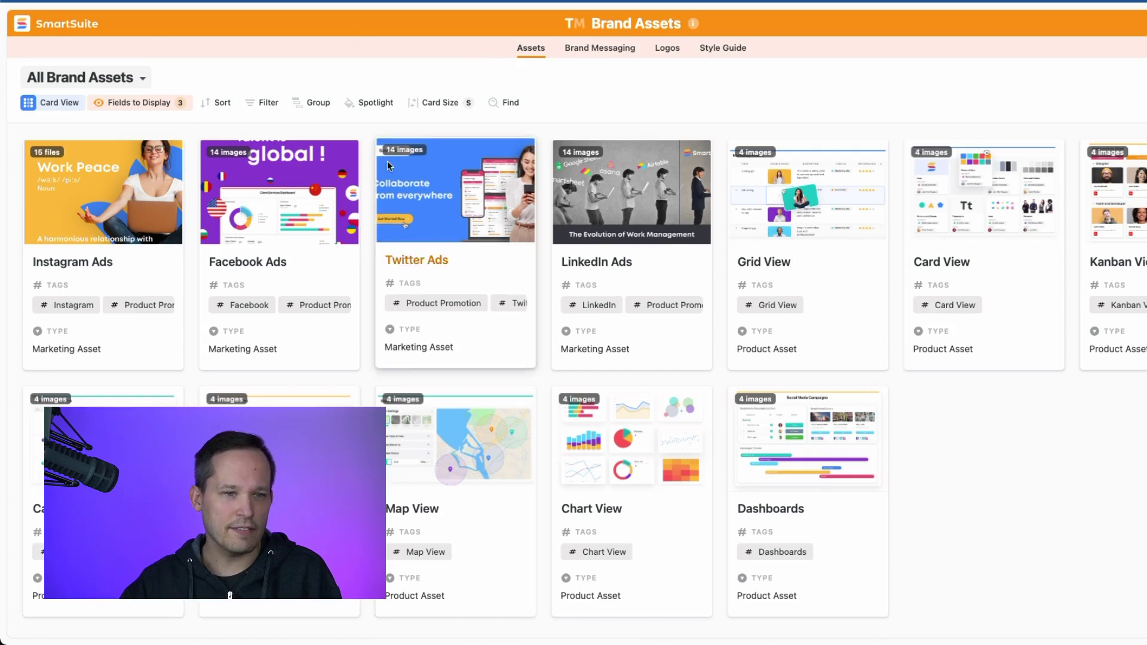
left_click(587, 54)
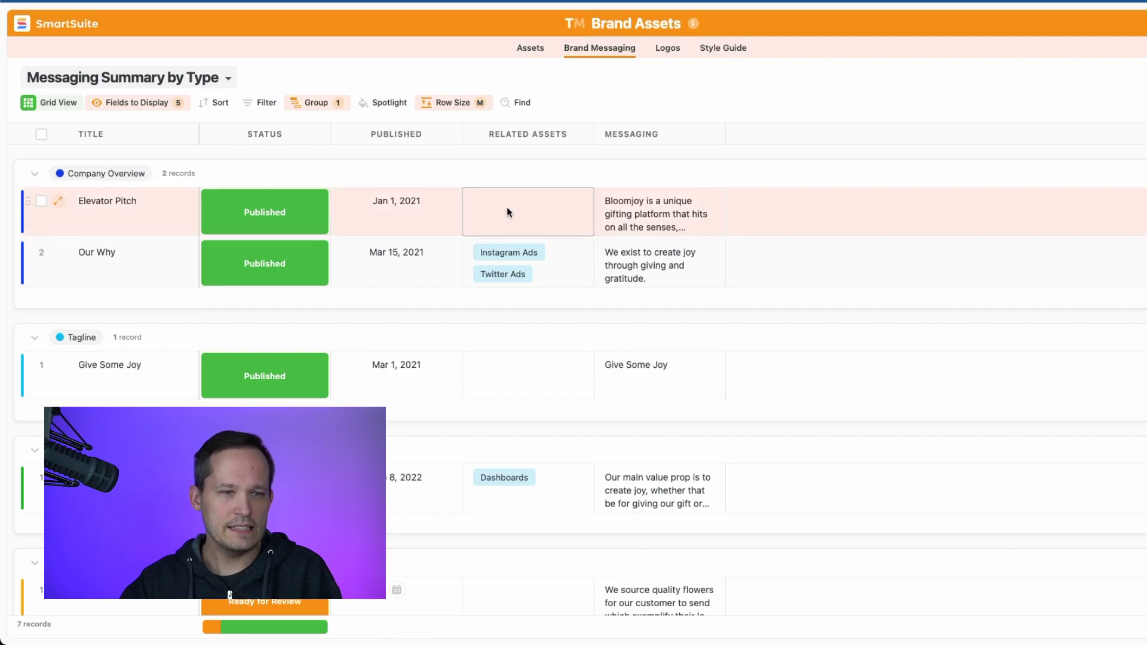
left_click(508, 208)
double_click(714, 228)
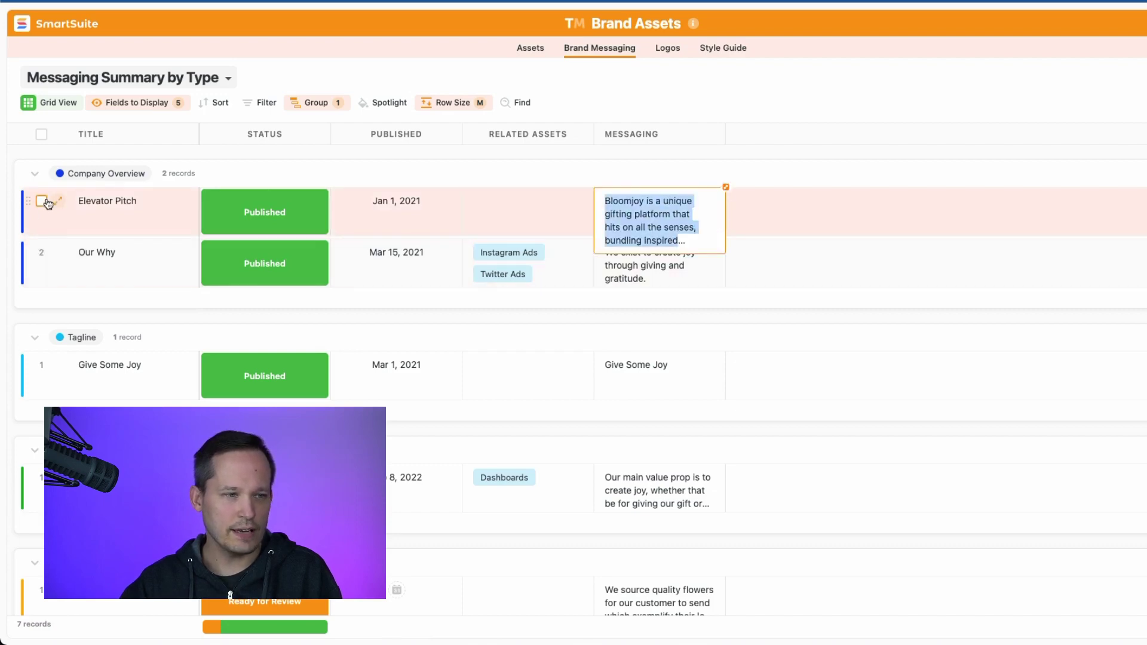
left_click(59, 203)
left_click(538, 177)
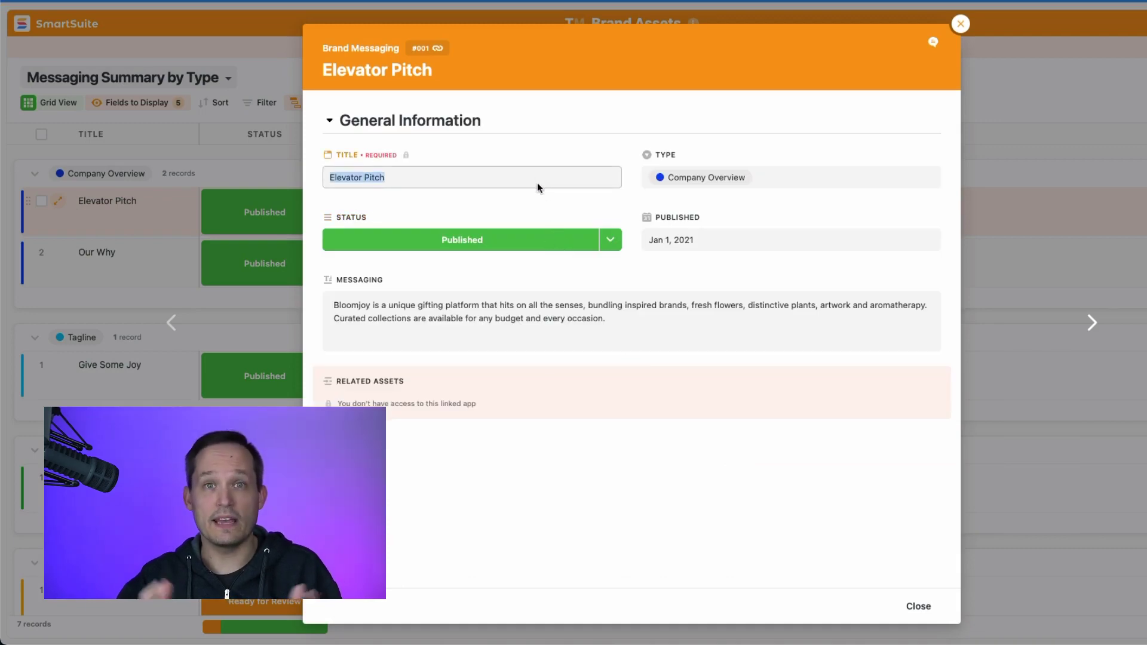
left_click(960, 25)
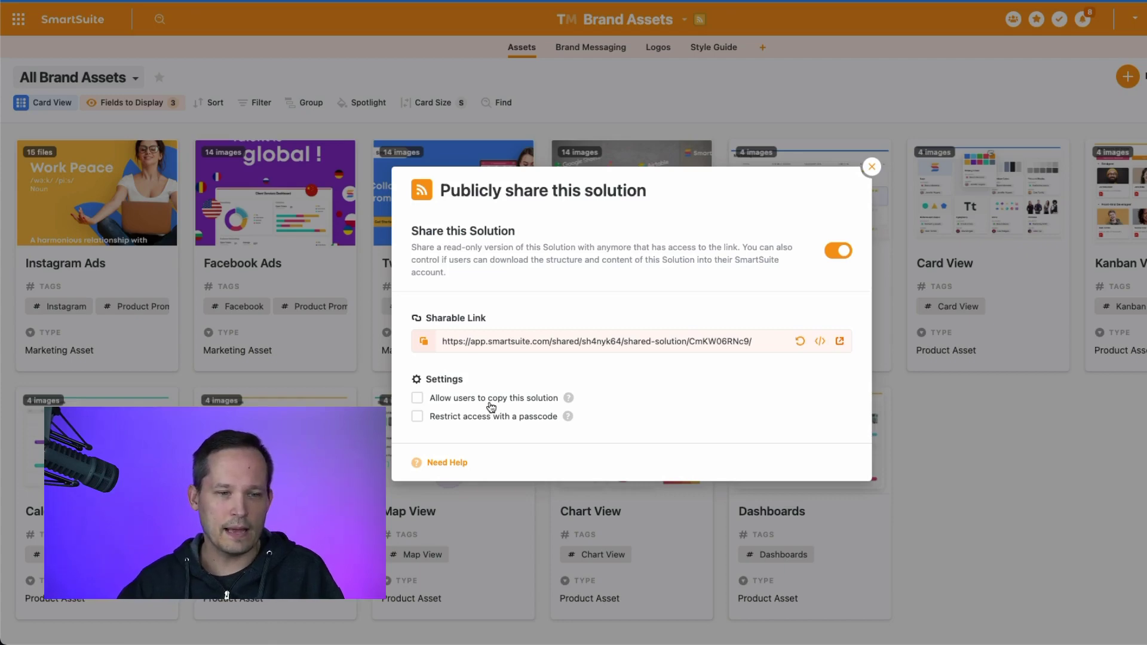
- Leave the passcode restriction off and close the public sharing dialog
left_click(417, 416)
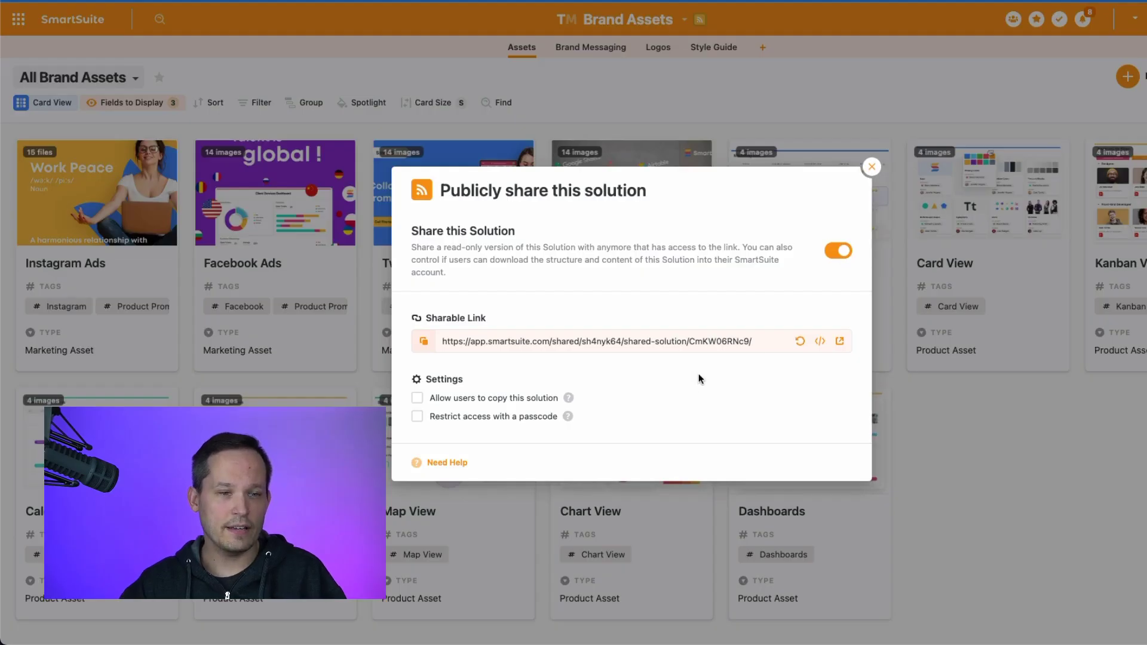
left_click(871, 166)
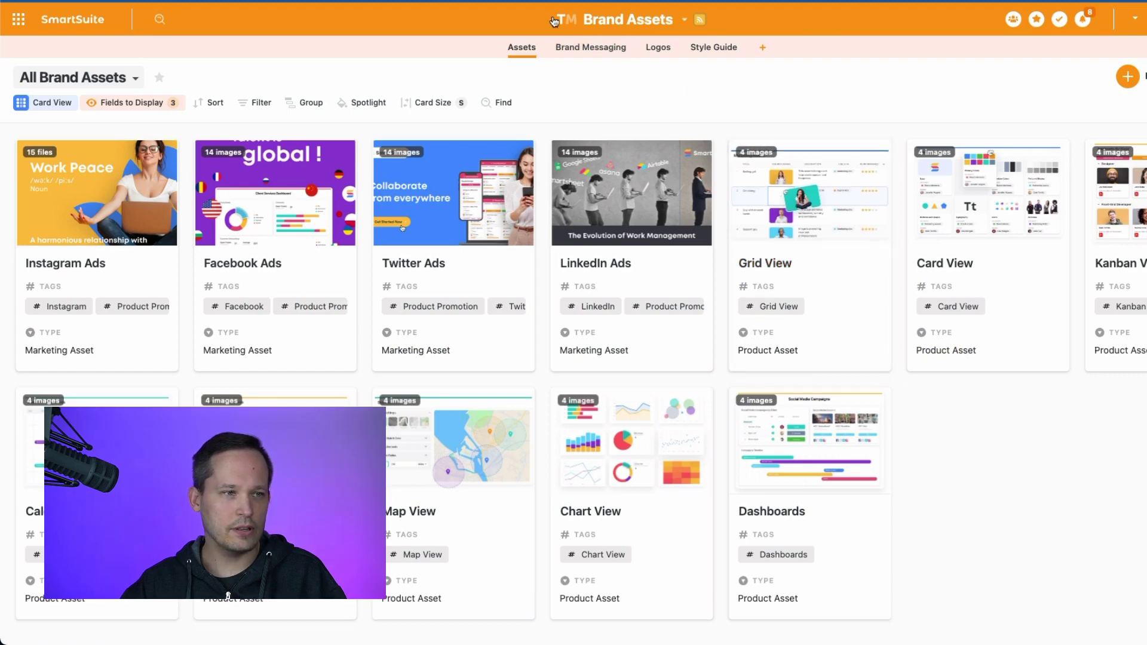
- Return to the home dashboard and scroll down to the My Workspace solutions
left_click(58, 23)
scroll(527, 303, "down", 1)
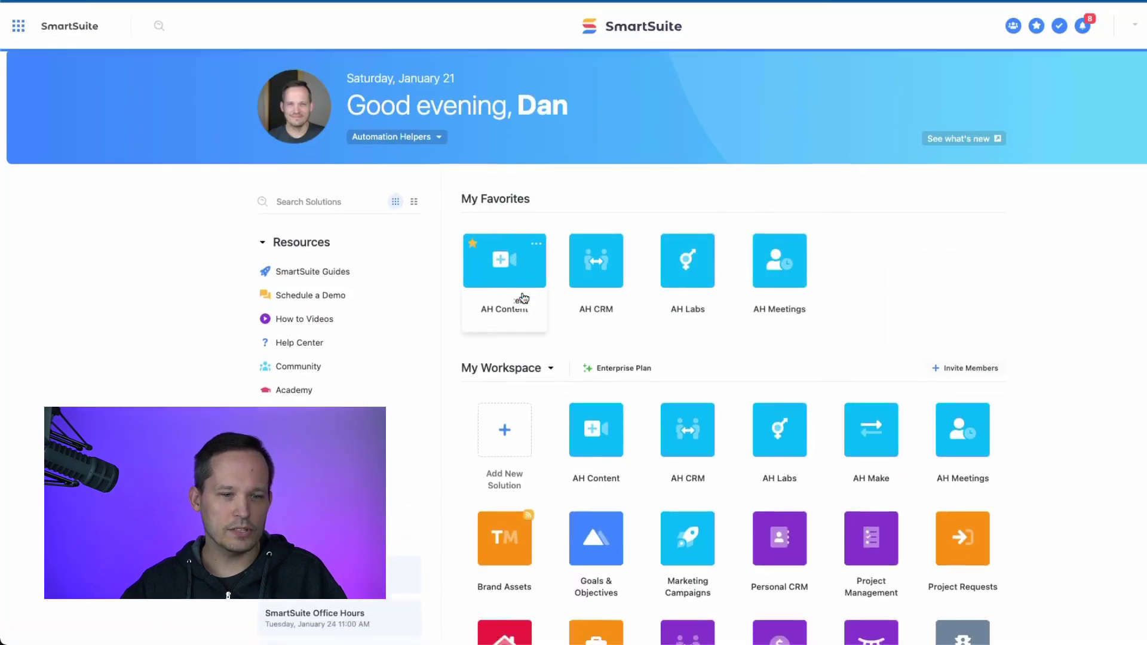
scroll(527, 304, "down", 2)
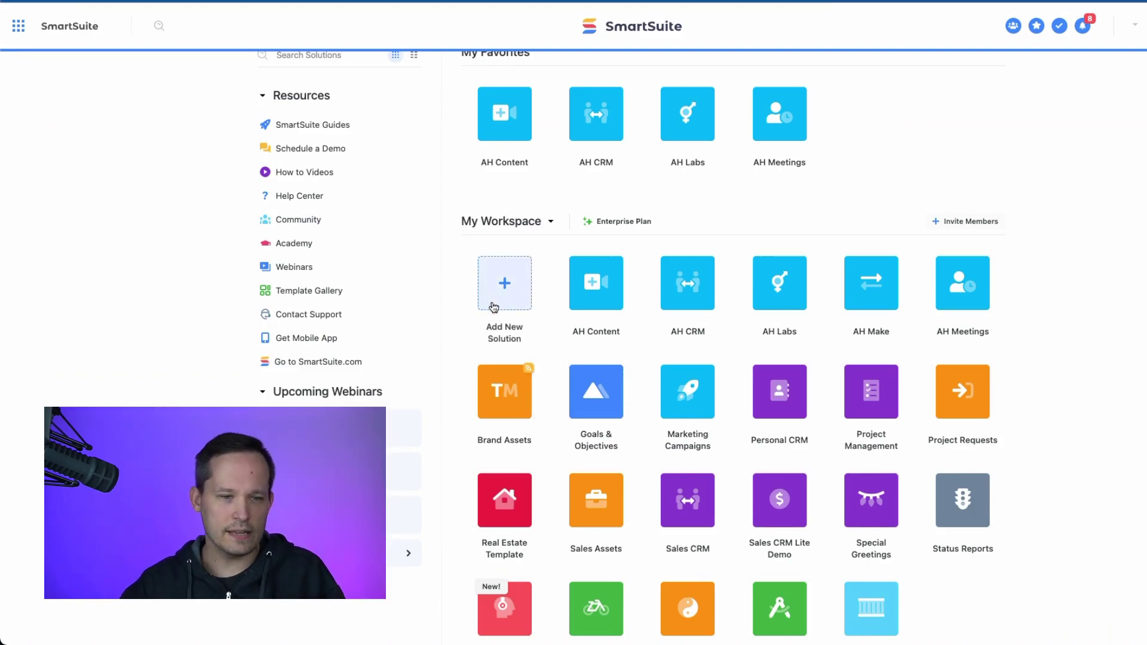
mouse_move(547, 370)
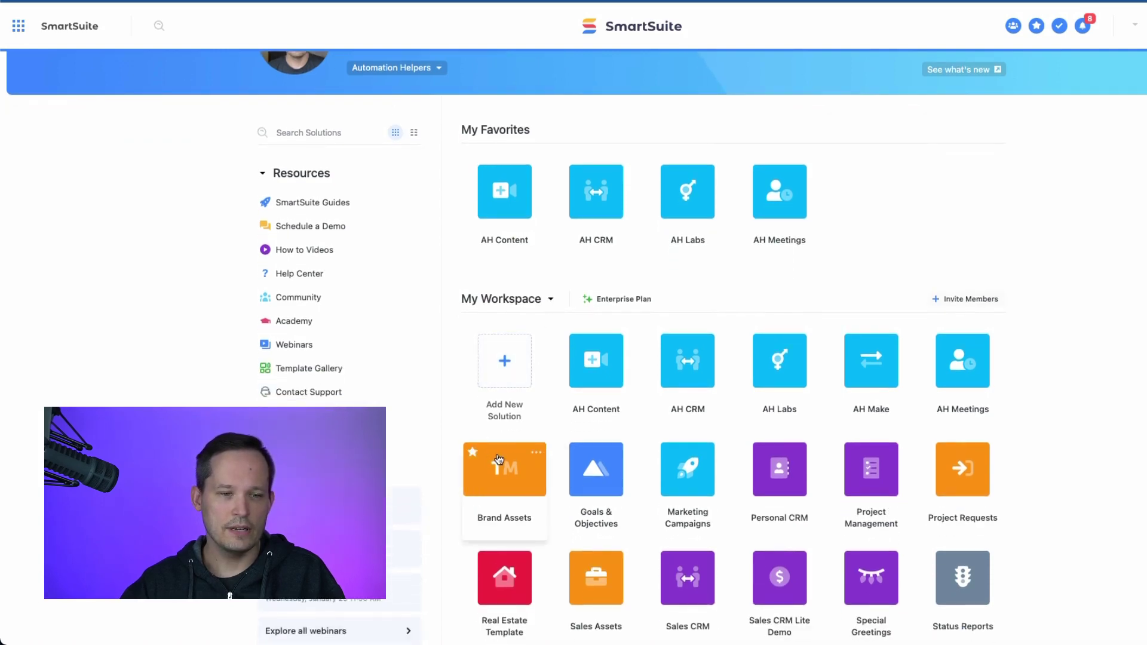
- Reopen Brand Assets' sharing settings and allow users to copy the solution
left_click(498, 459)
left_click(685, 22)
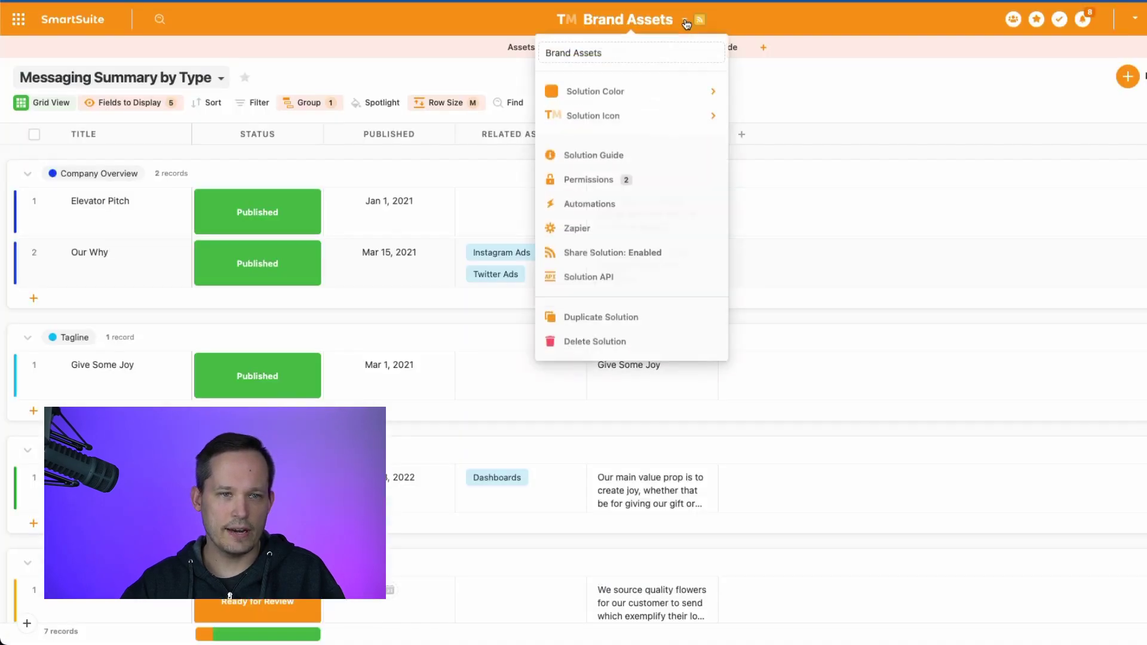
left_click(597, 252)
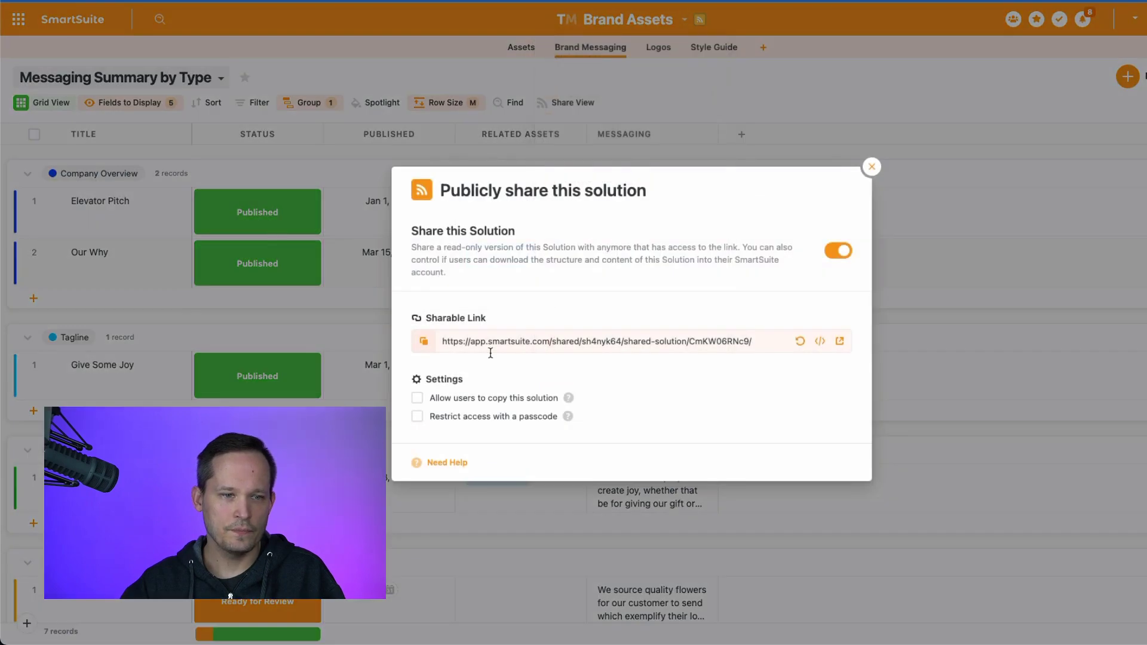
left_click(417, 399)
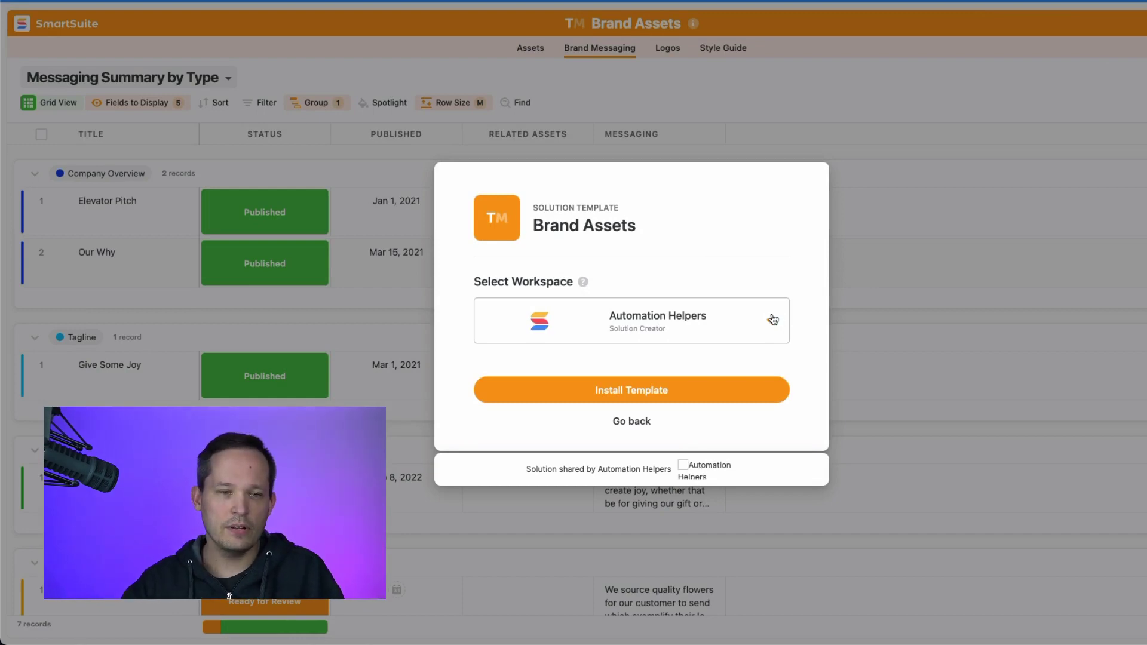
- Install the Brand Assets template into the Automation Helpers workspace
left_click(757, 325)
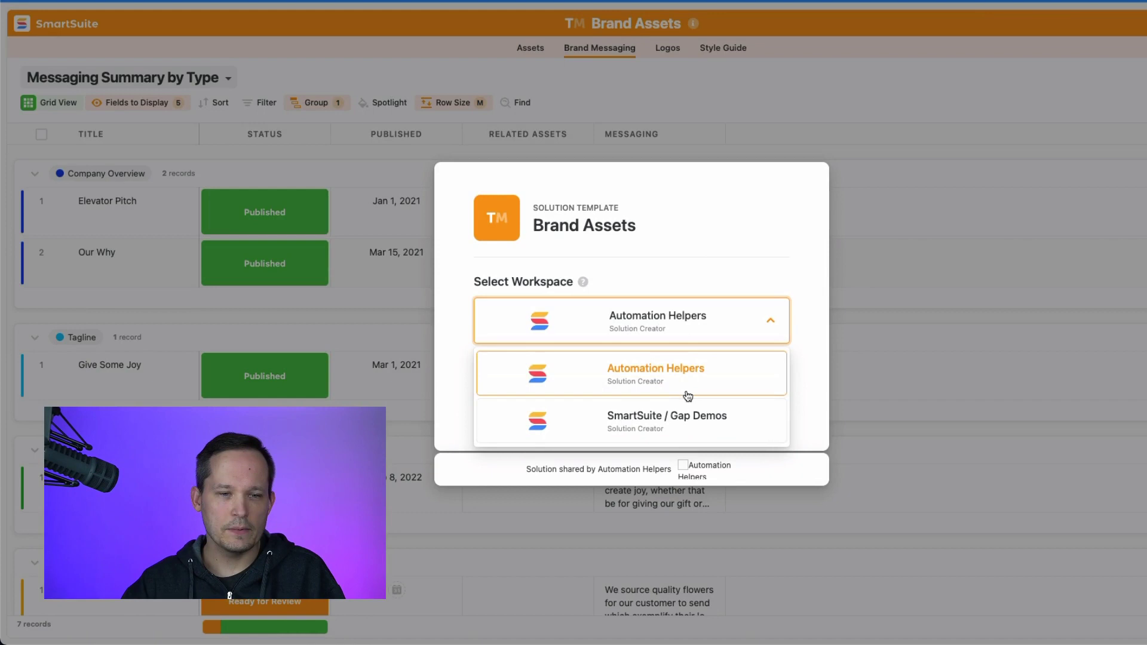
left_click(763, 375)
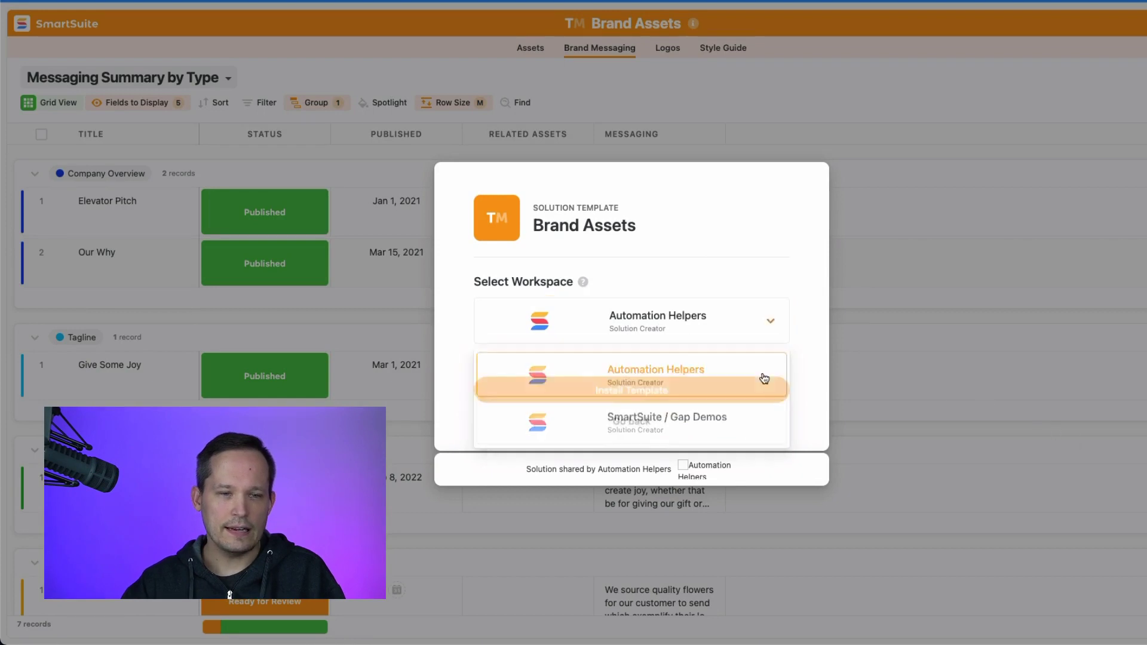
left_click(662, 395)
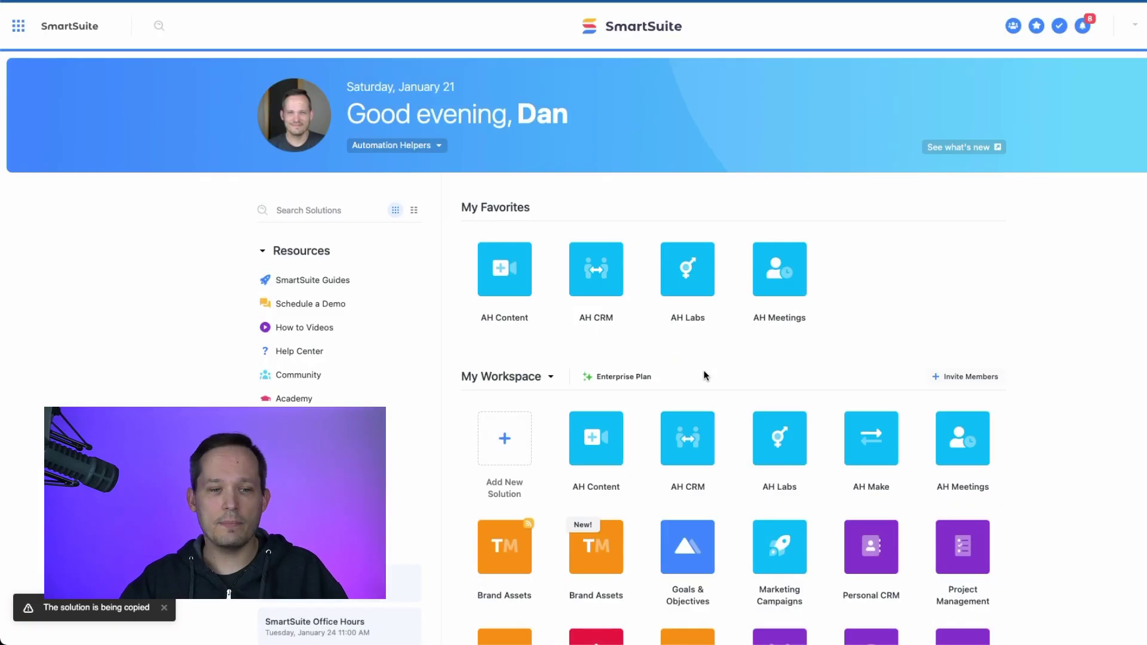
scroll(632, 376, "down", 1)
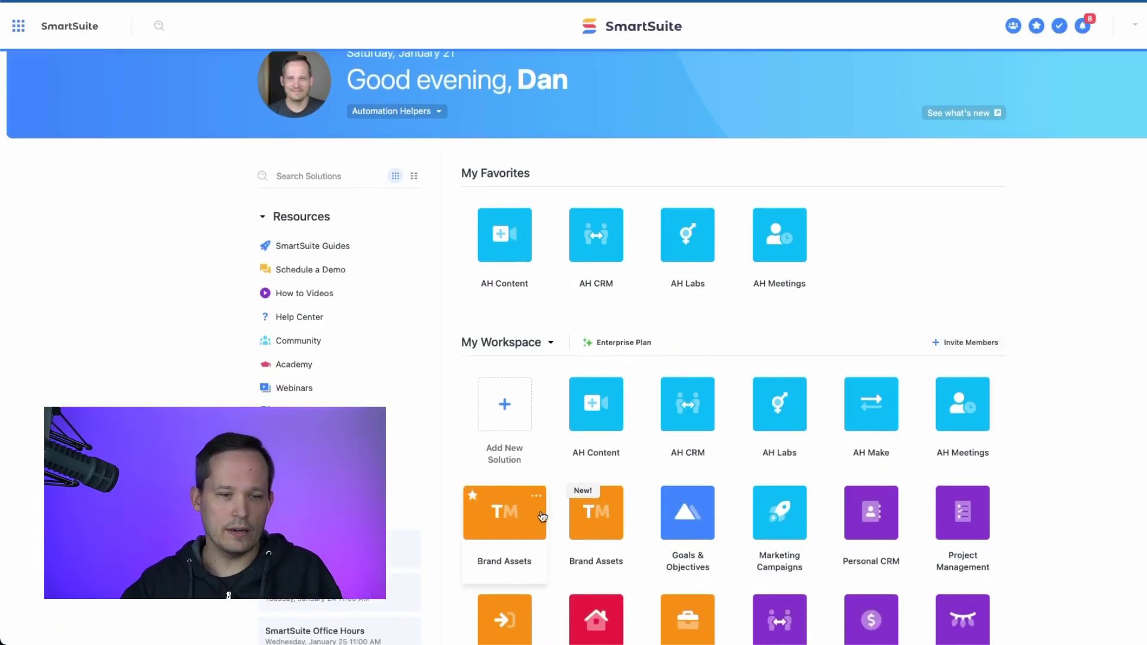
left_click(610, 528)
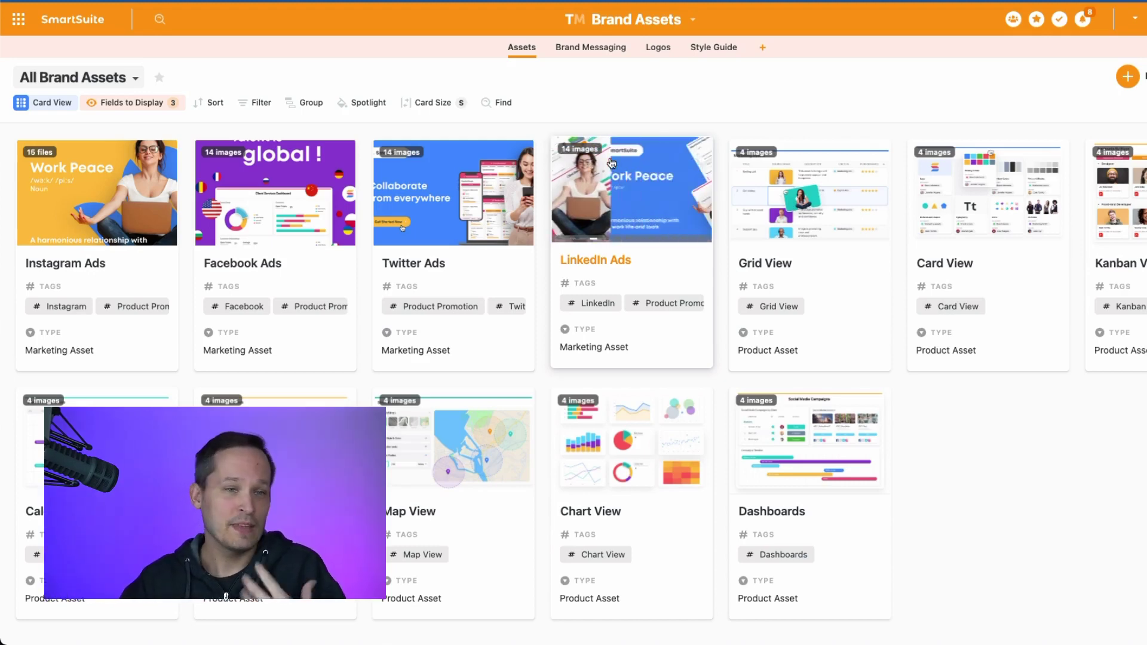
left_click(608, 55)
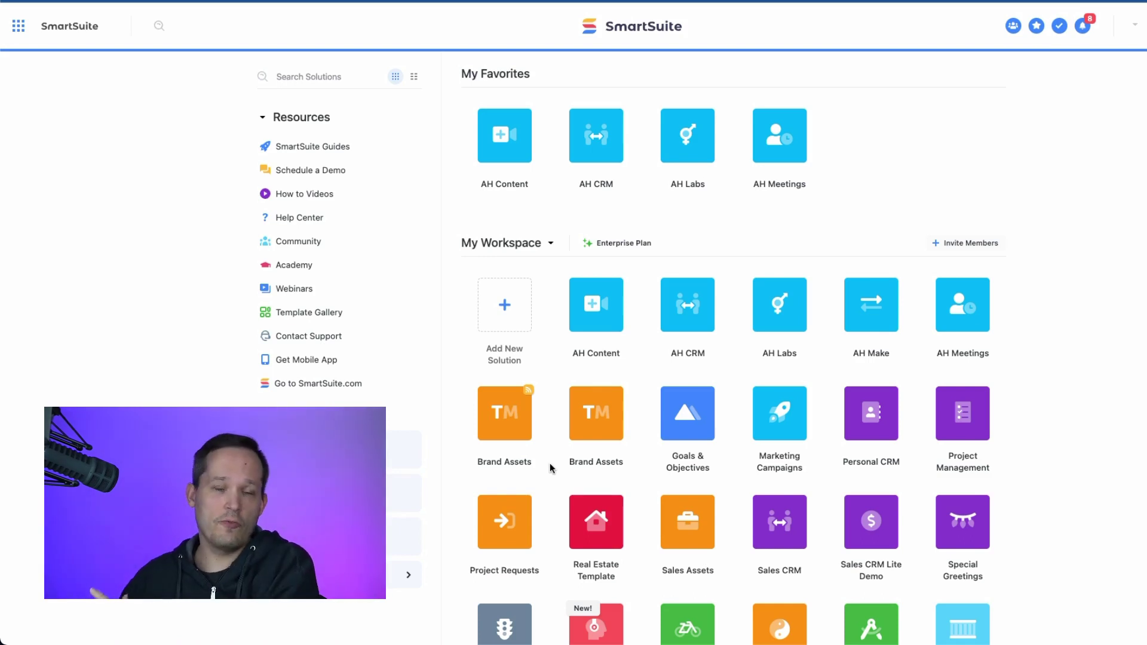
- Start duplicating Brand Assets, keeping the copy's name as Brand Assets Copy
scroll(550, 468, "down", 1)
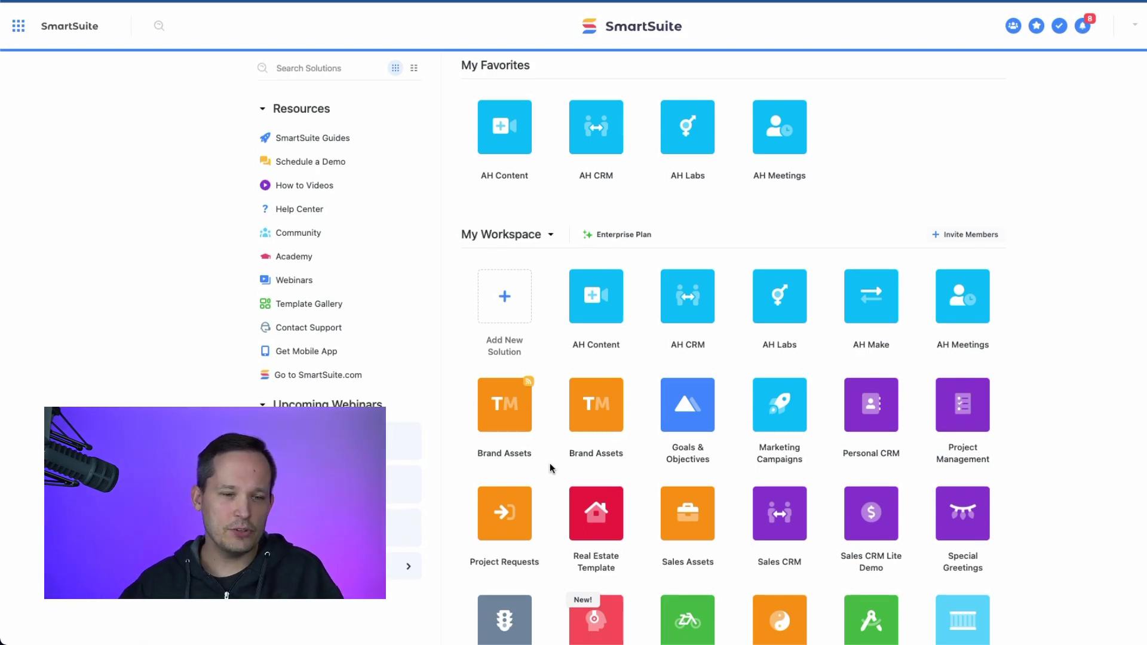
mouse_move(531, 396)
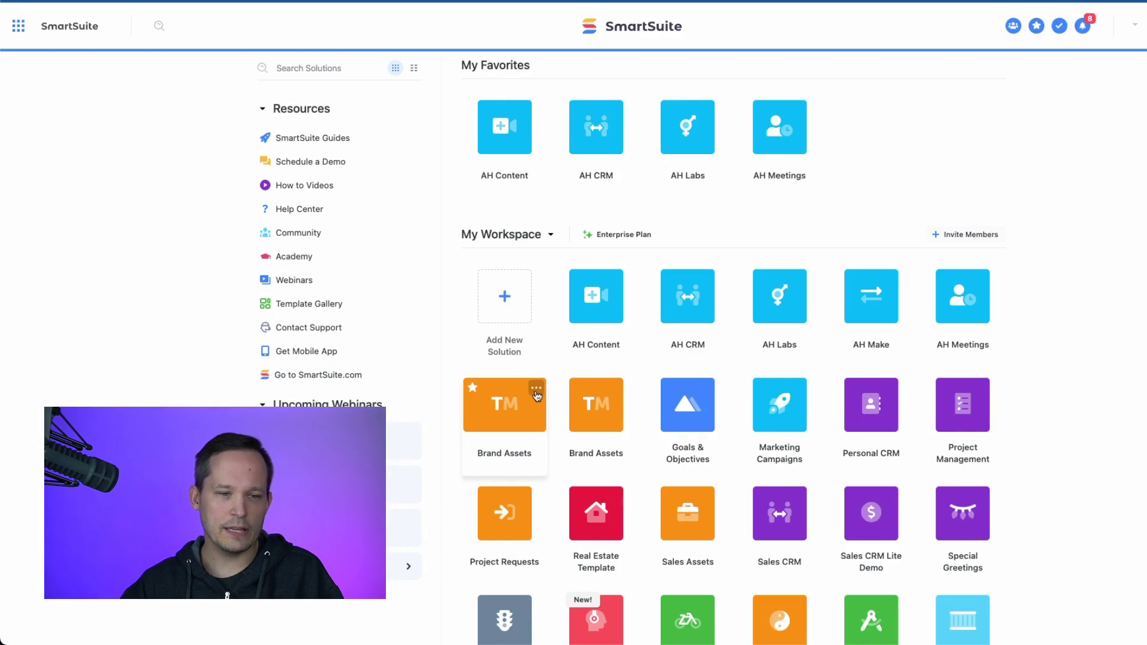
left_click(536, 389)
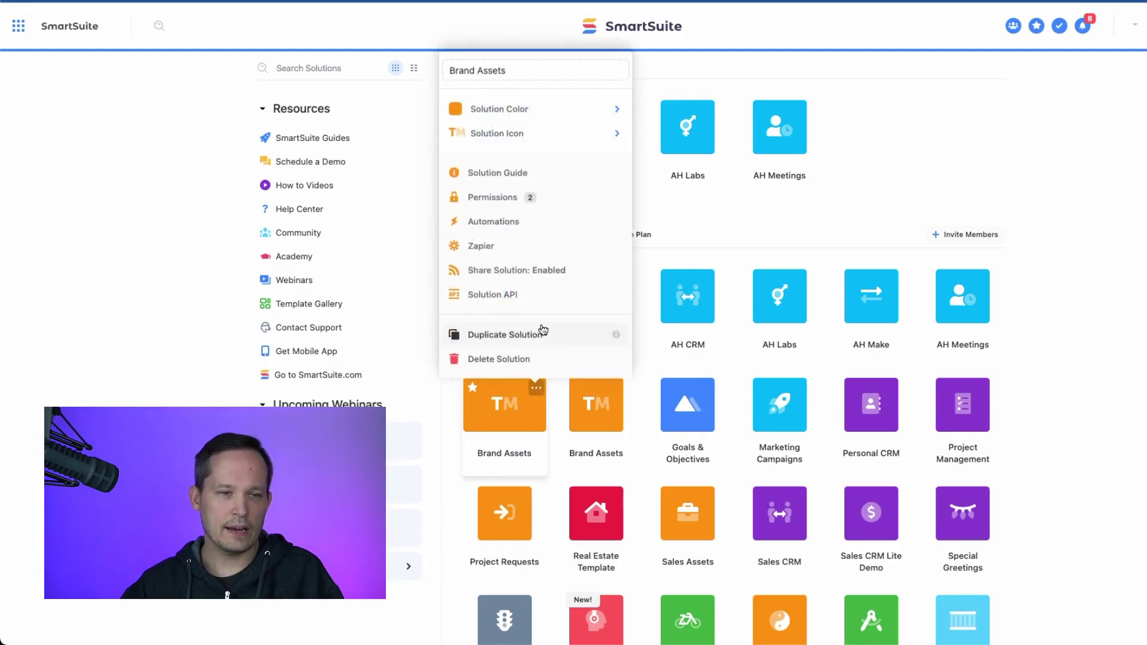
left_click(532, 341)
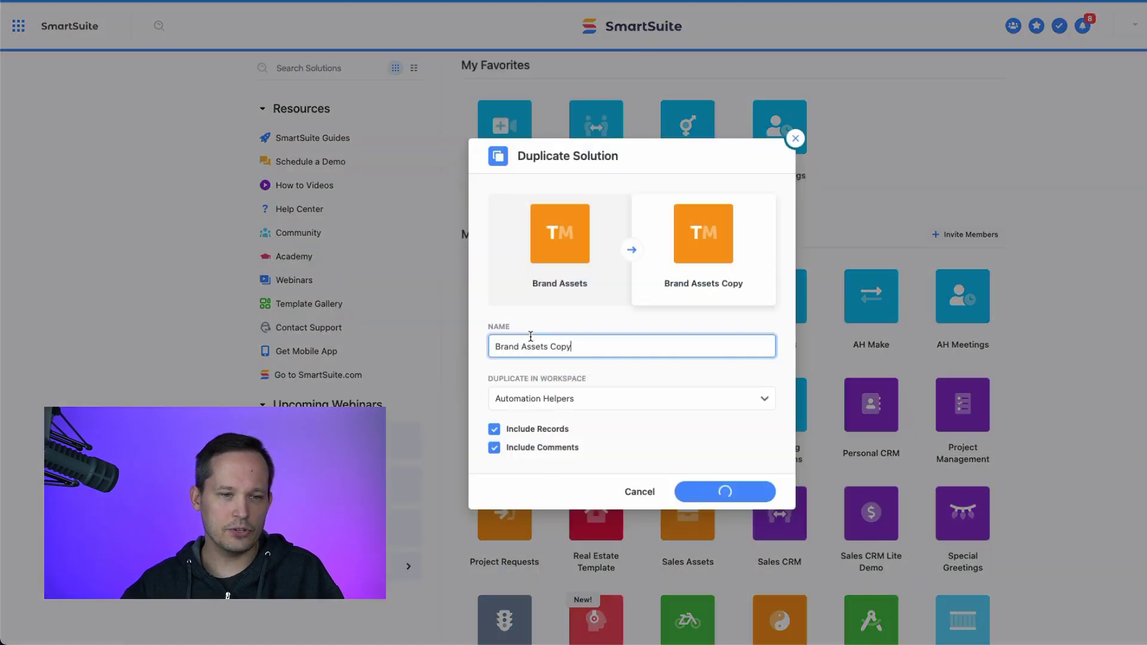
triple_click(572, 348)
left_click(614, 350)
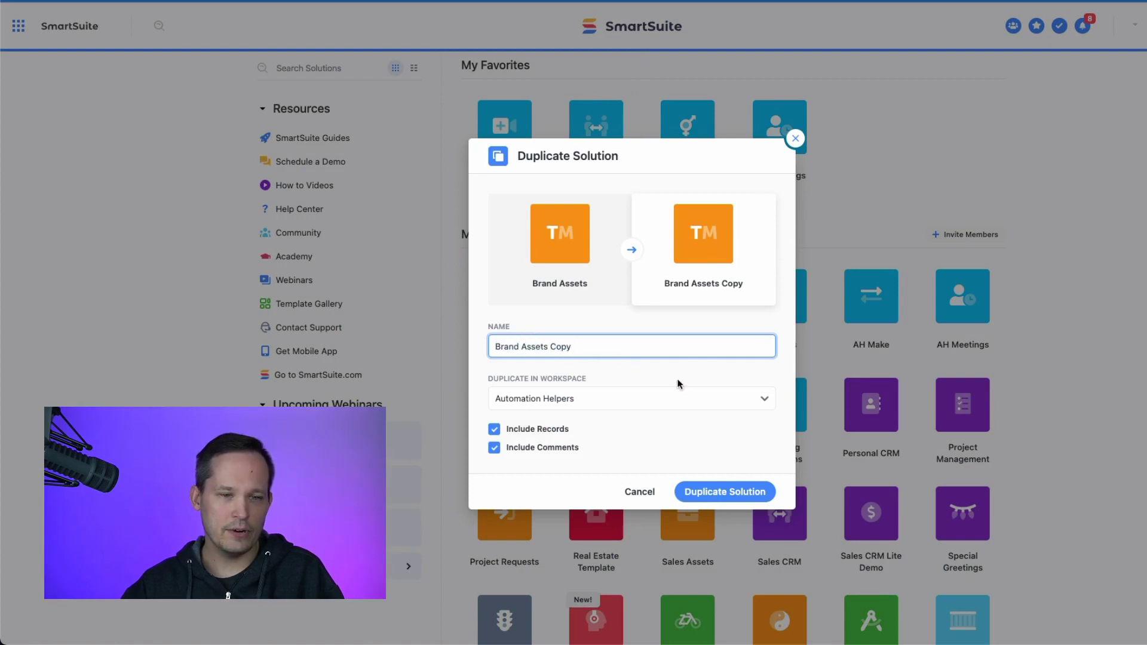
- Target the SmartSuite / Gap Demos workspace and include both records and comments
left_click(764, 400)
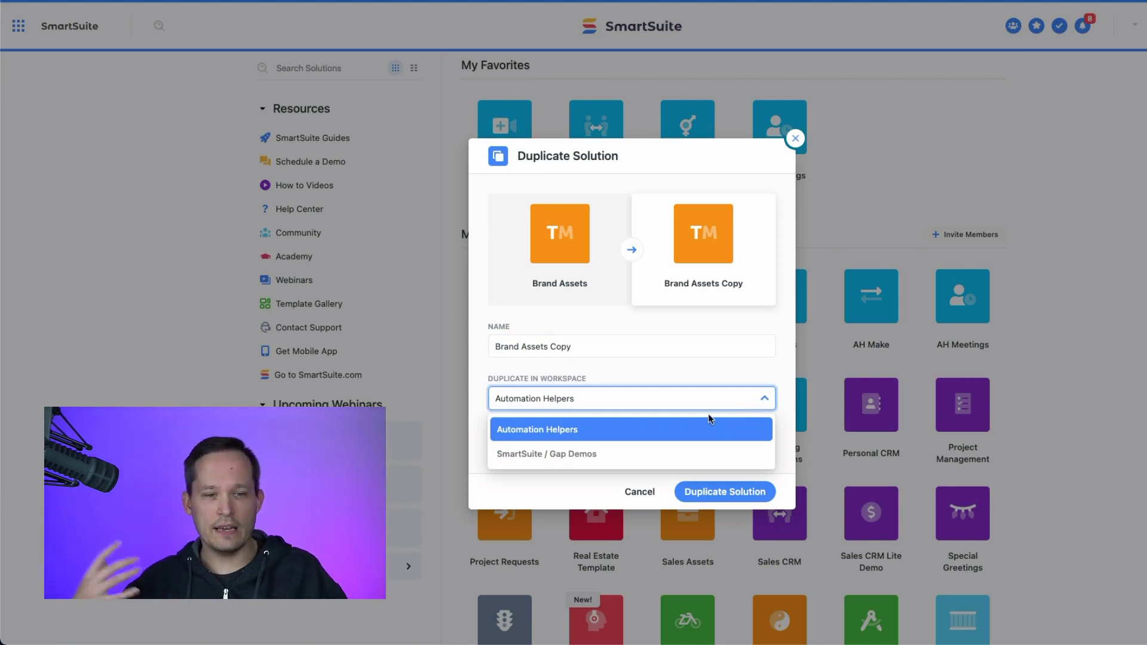
left_click(639, 458)
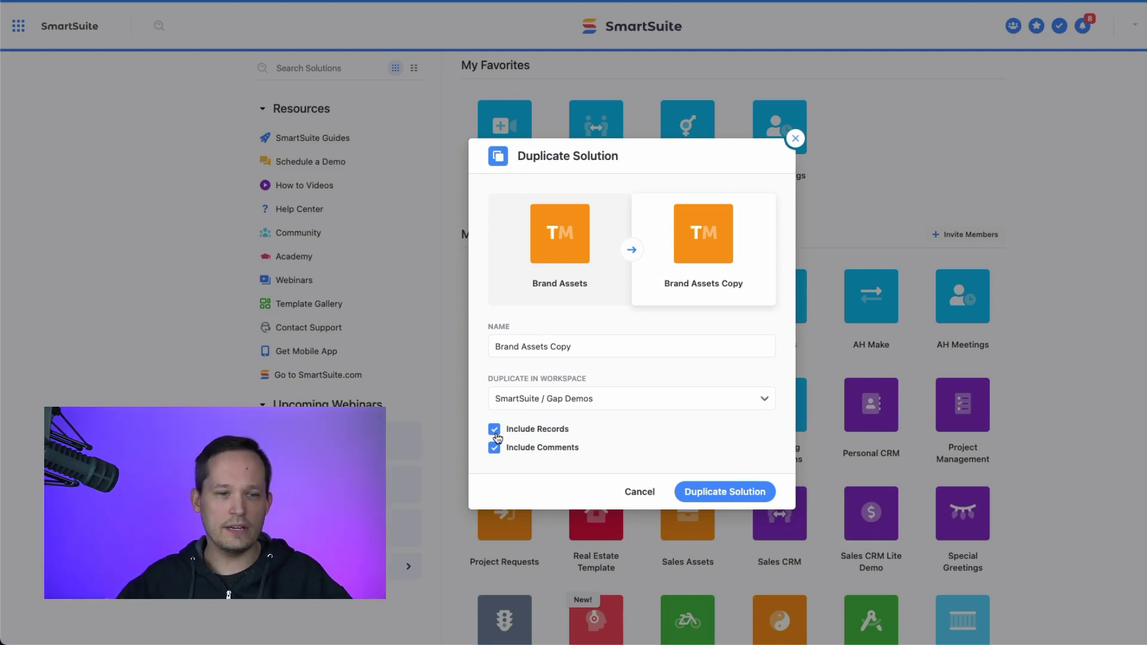
left_click(495, 430)
left_click(496, 430)
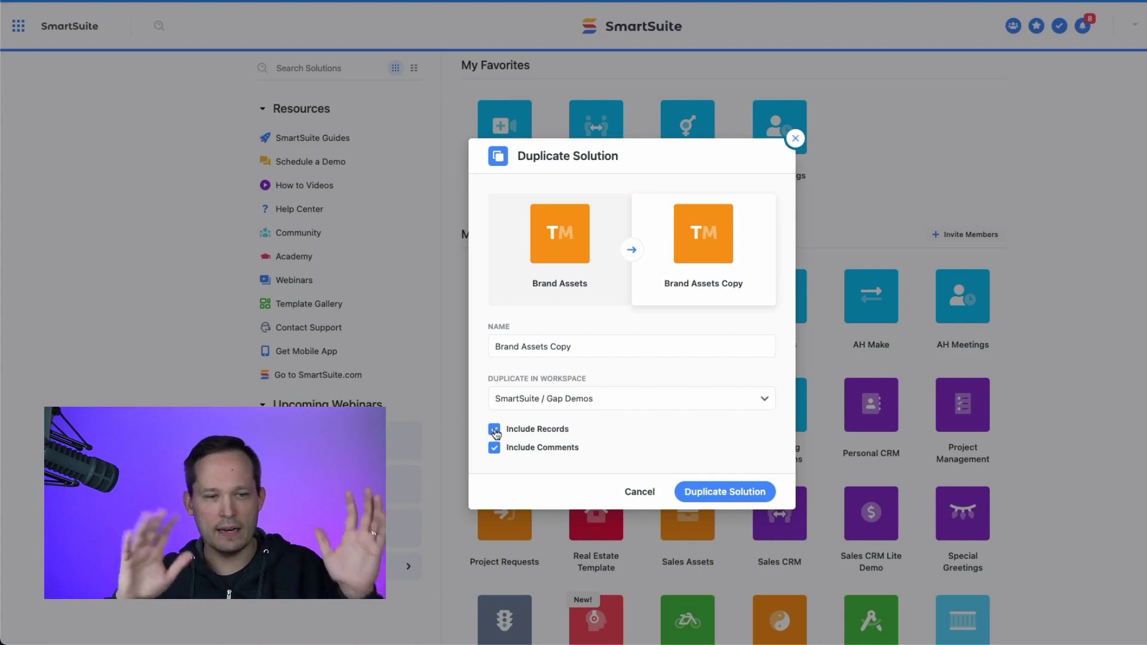
left_click(494, 432)
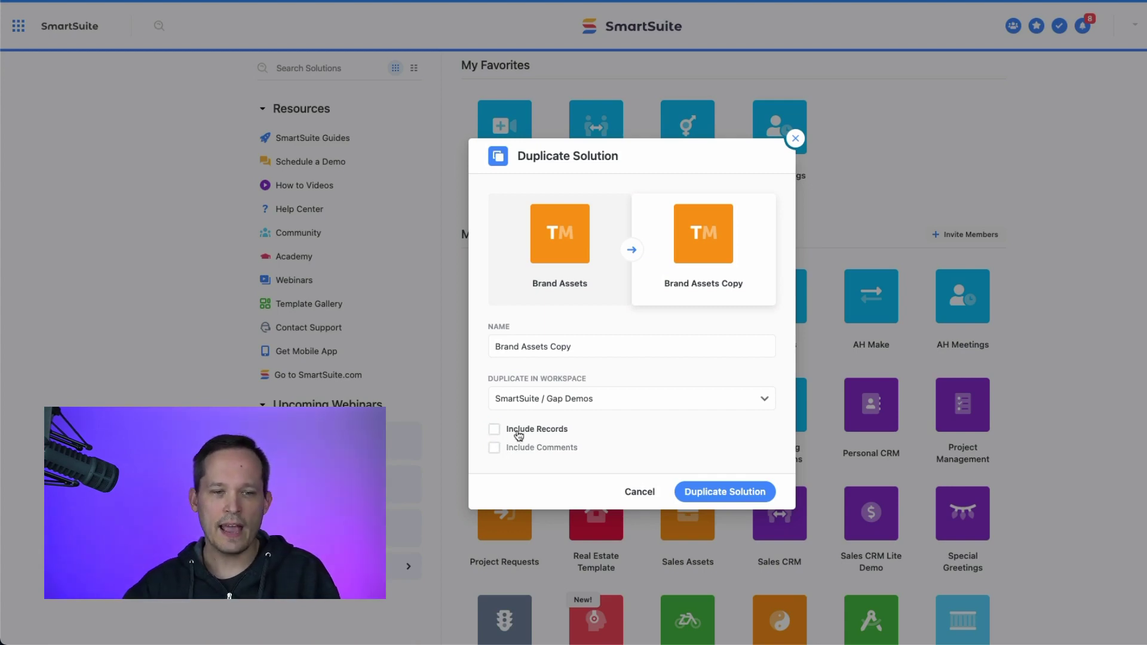
left_click(495, 433)
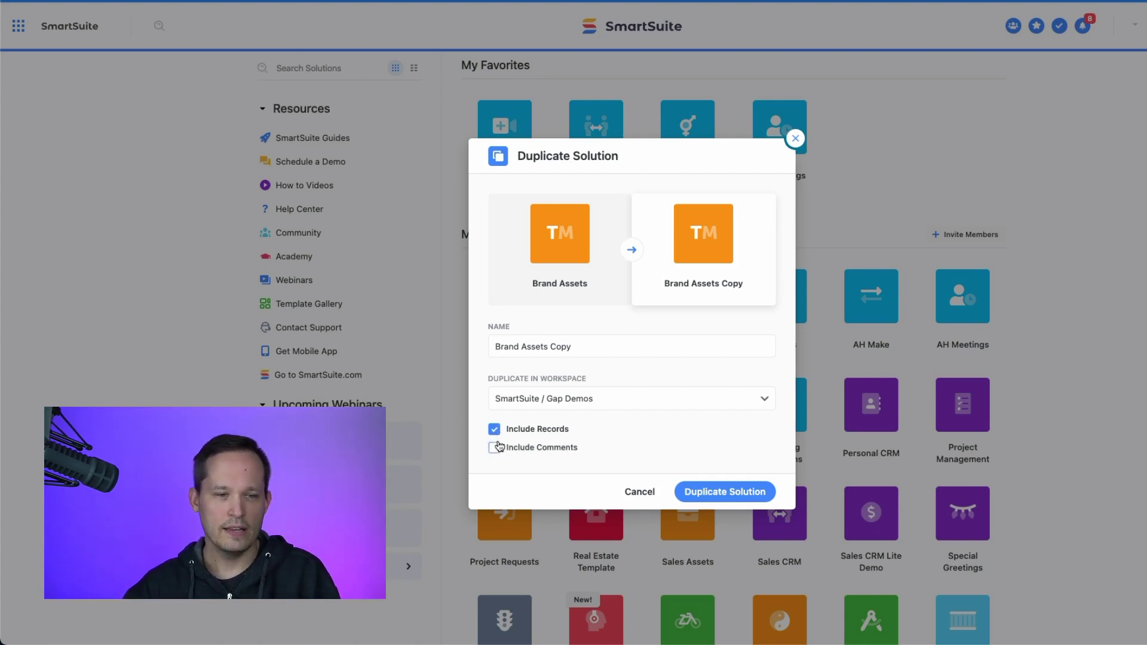
left_click(496, 447)
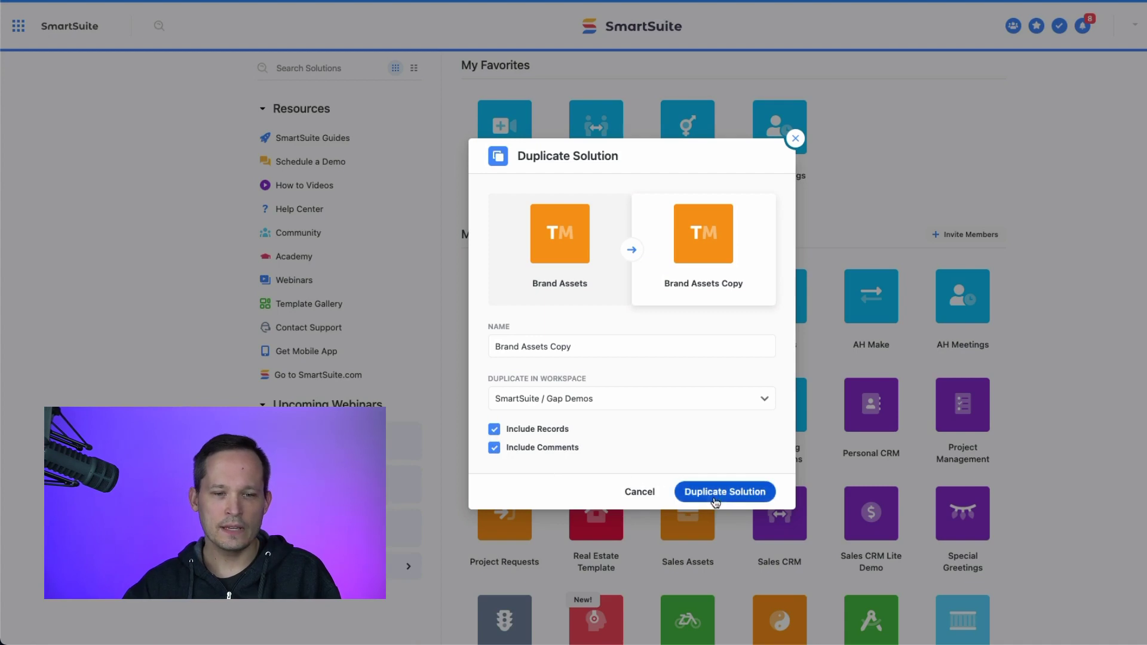